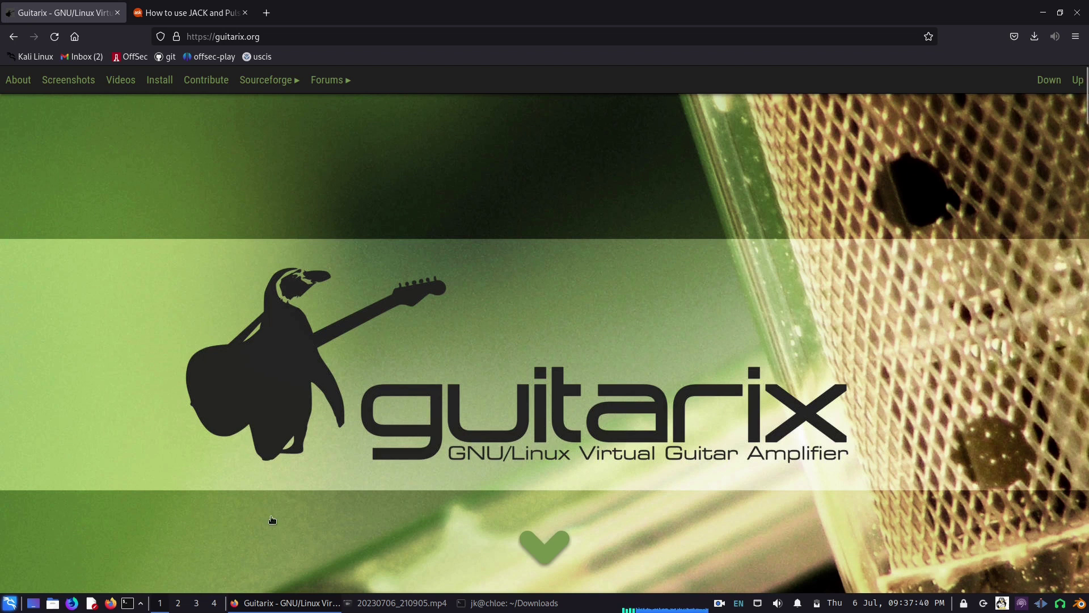
# - Launch Guitarix from the app menu and start JACK, then raise the QjackCtl window
pyautogui.click(10, 603)
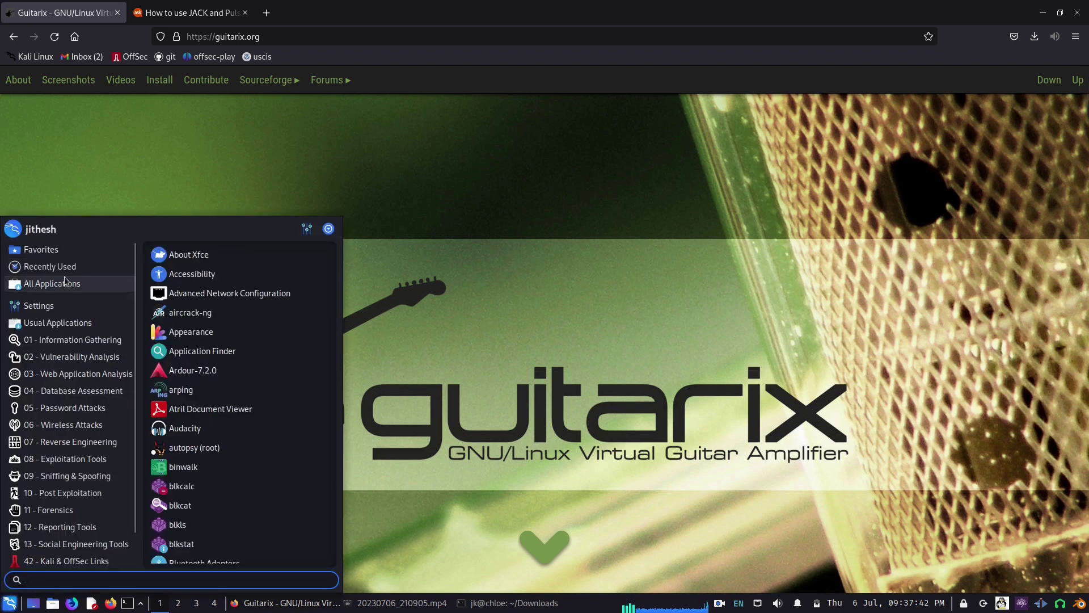
pyautogui.moveTo(67, 271)
pyautogui.click(225, 275)
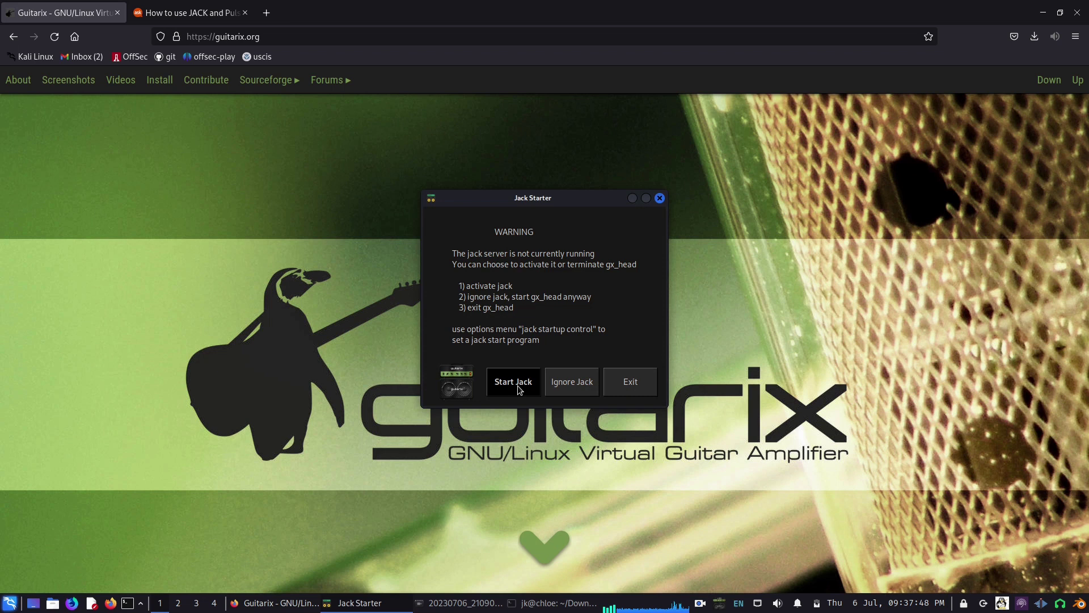
pyautogui.click(513, 383)
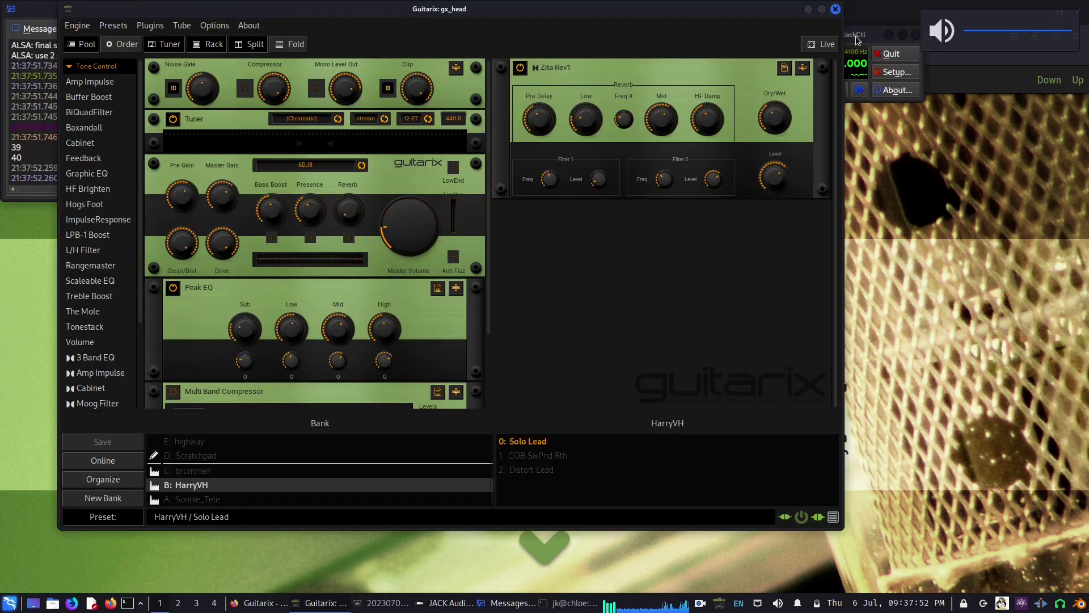
pyautogui.click(859, 40)
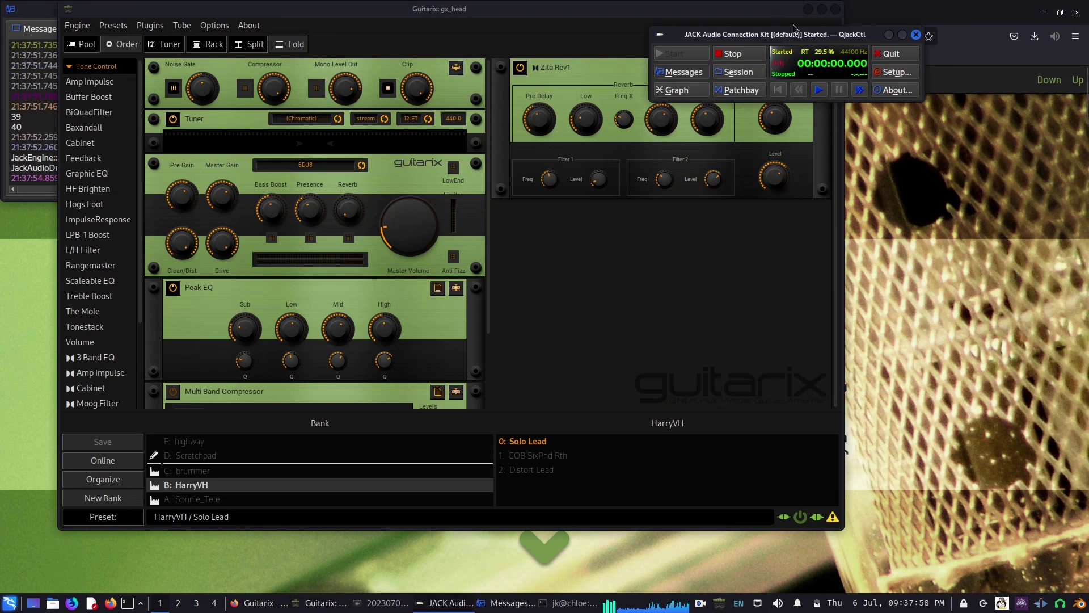
# - In QjackCtl Setup's Advanced settings, set both the output and input devices to hw:USB
pyautogui.click(903, 77)
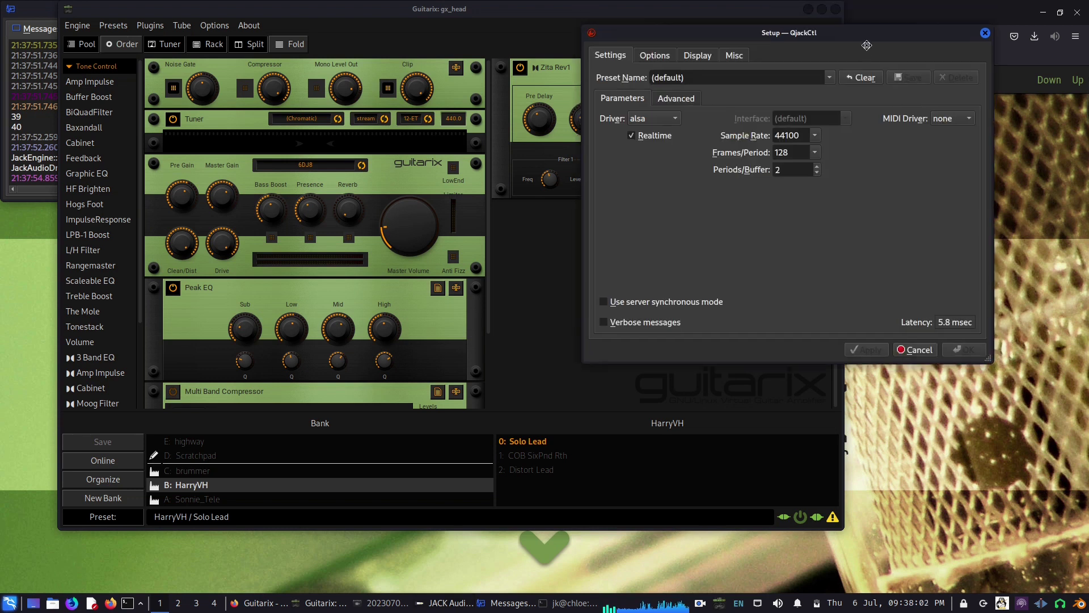
pyautogui.moveTo(865, 8); pyautogui.dragTo(874, 165)
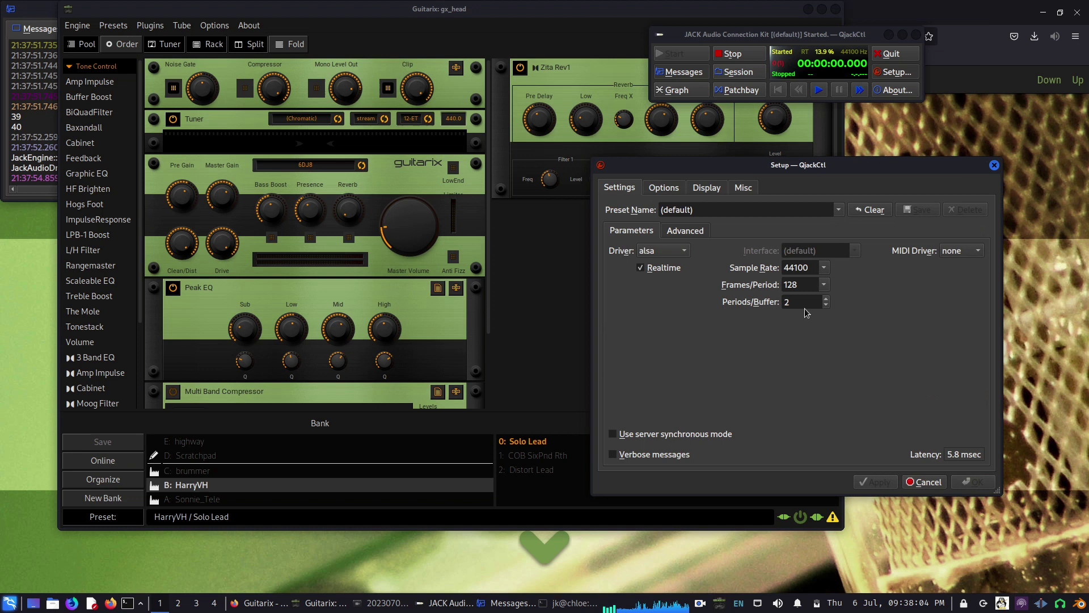
pyautogui.click(703, 237)
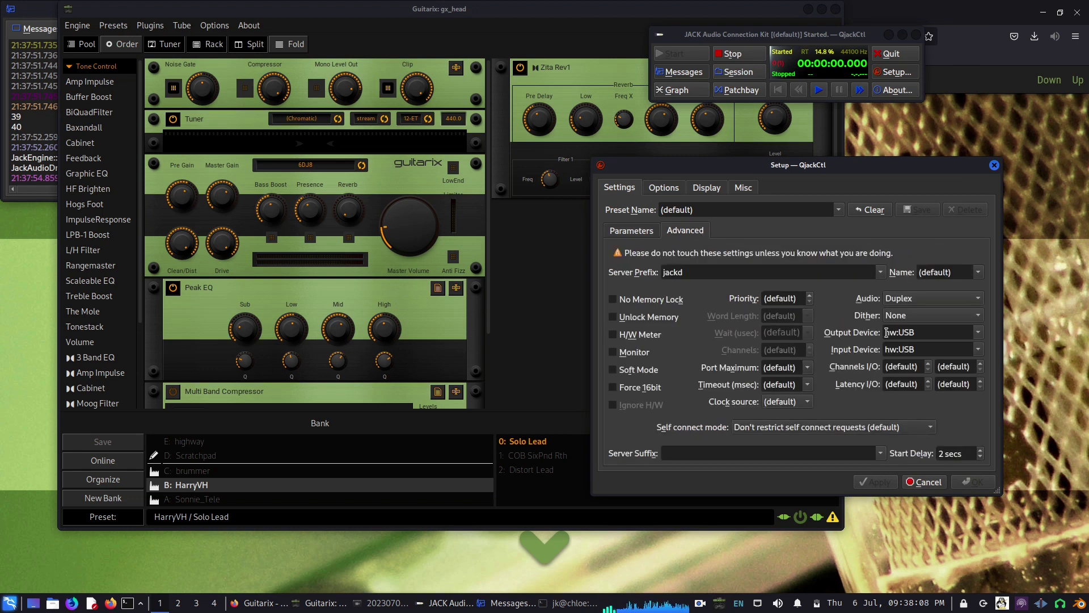
pyautogui.click(979, 334)
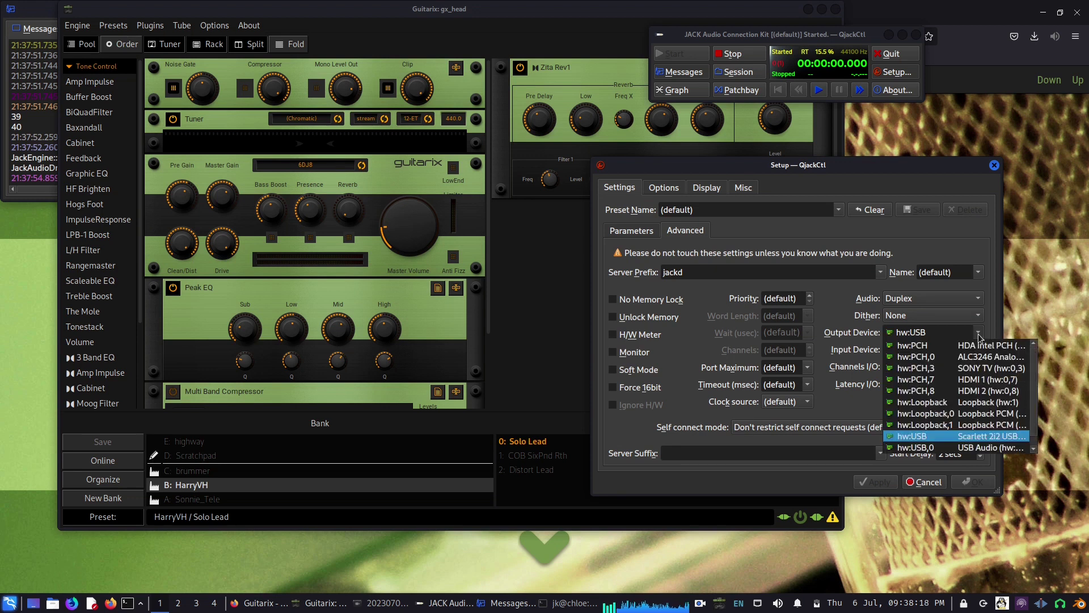
pyautogui.click(978, 334)
pyautogui.click(979, 350)
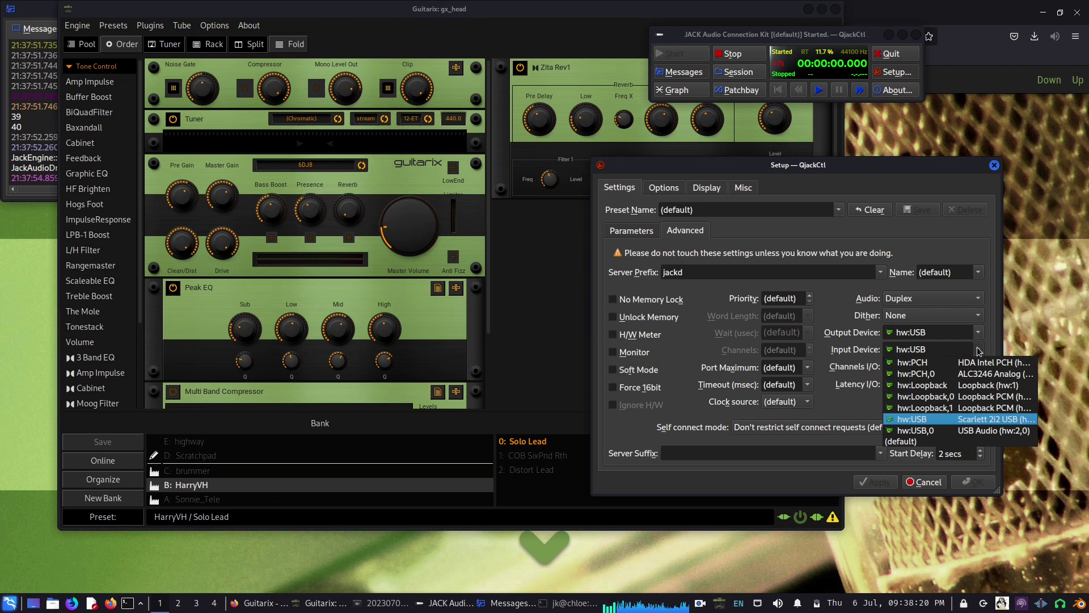
pyautogui.click(978, 350)
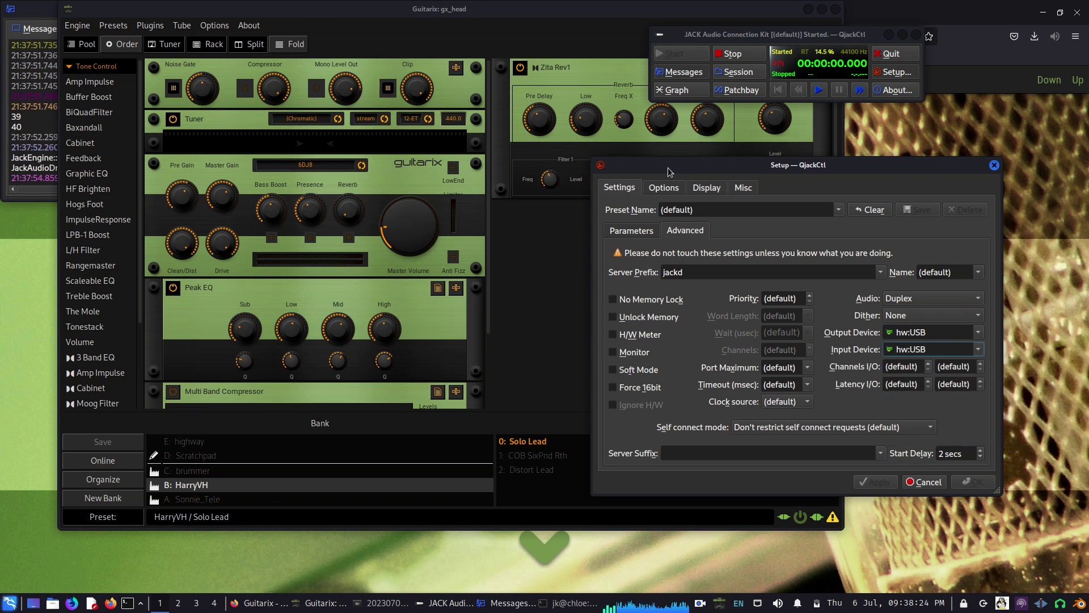
# - Review the Options tab's Execute script after Startup and Shutdown commands, then leave QjackCtl
pyautogui.click(678, 192)
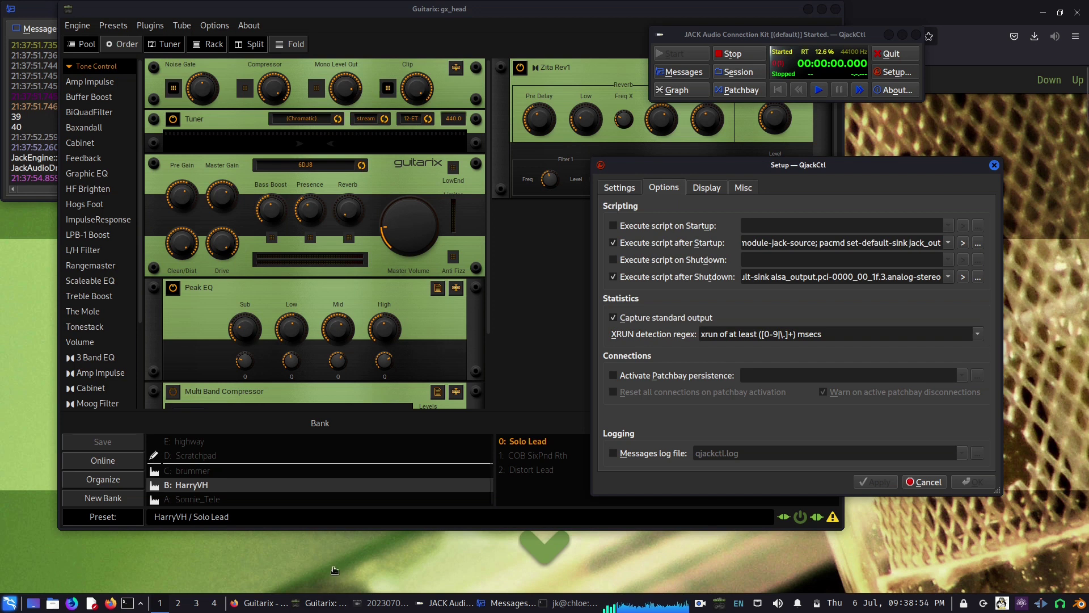
pyautogui.click(324, 606)
# - Bring Firefox forward on the Ask Ubuntu question about using JACK with PulseAudio
pyautogui.click(258, 604)
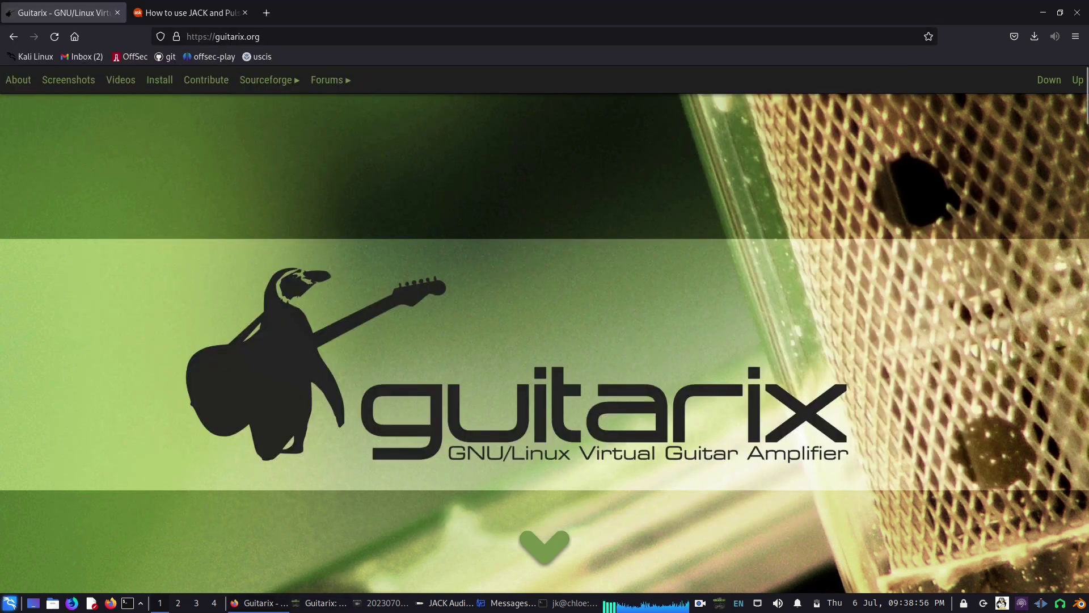
pyautogui.click(193, 13)
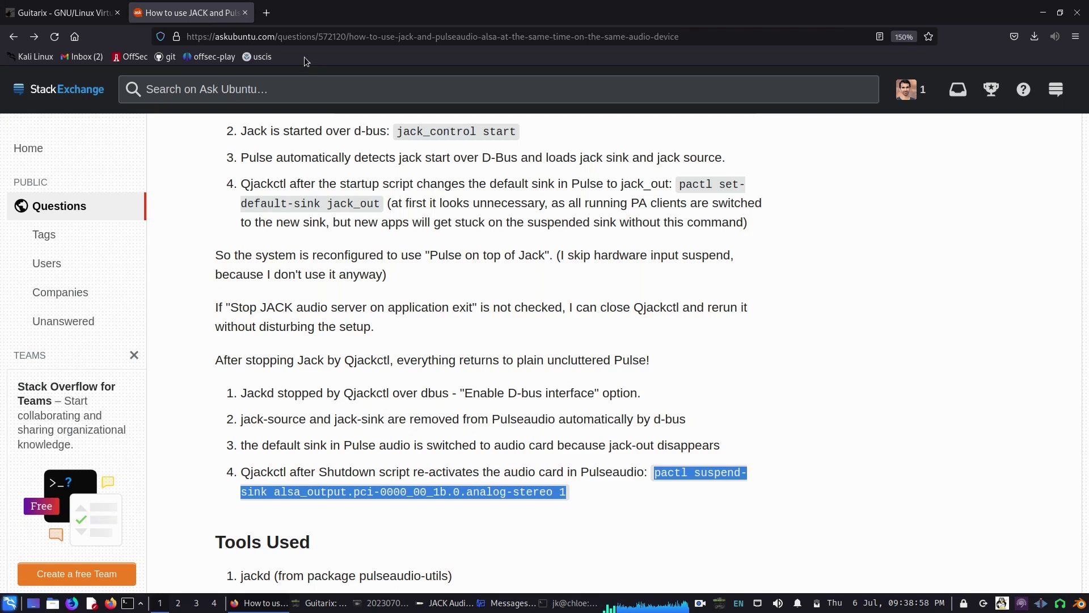
pyautogui.scroll(15, 440, 267)
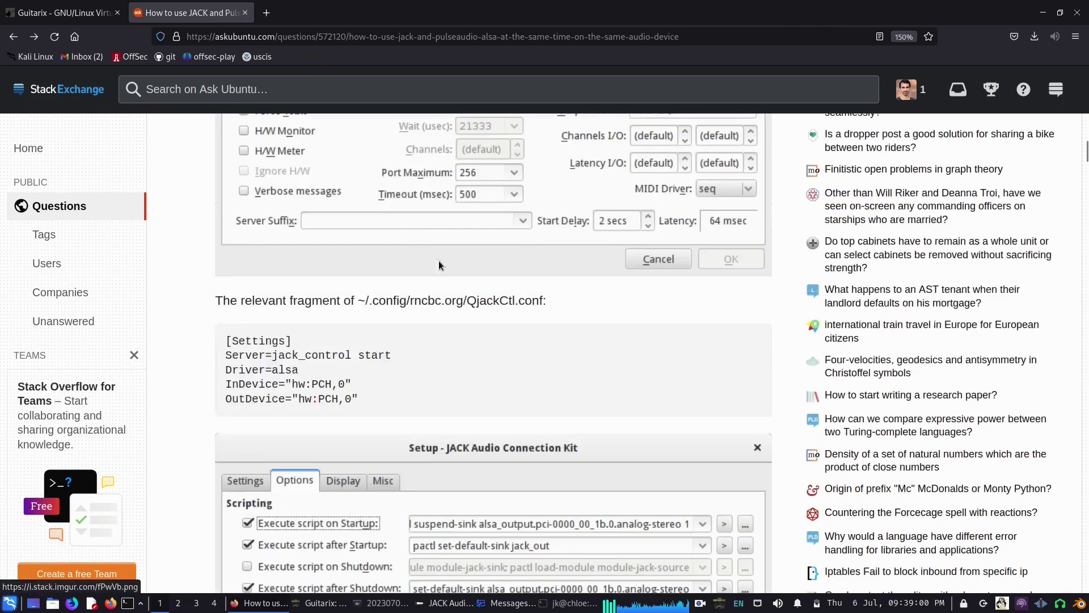
pyautogui.scroll(15, 440, 265)
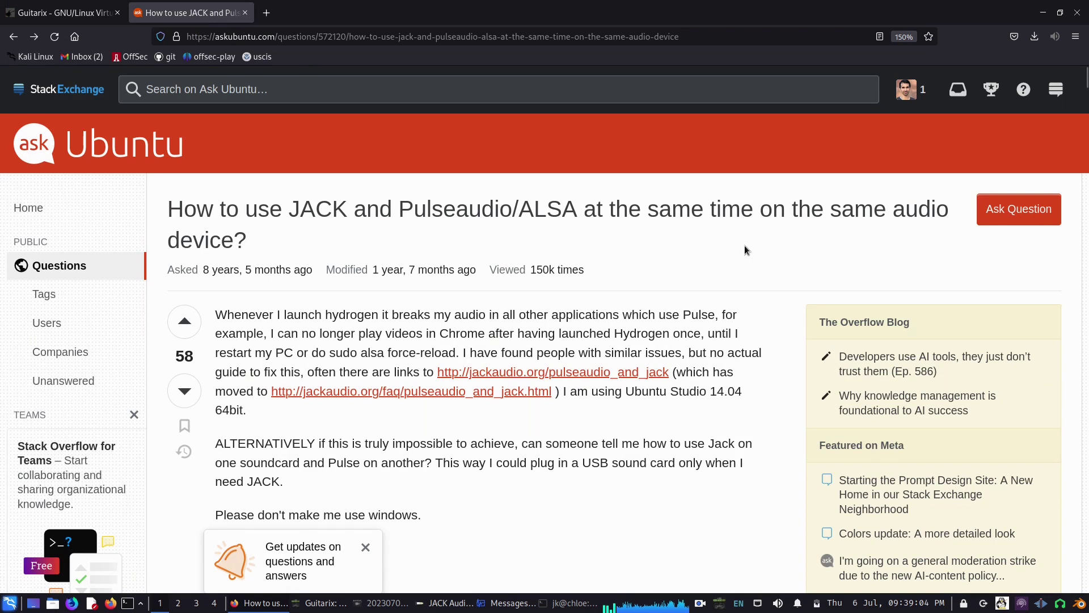
pyautogui.scroll(-10, 744, 247)
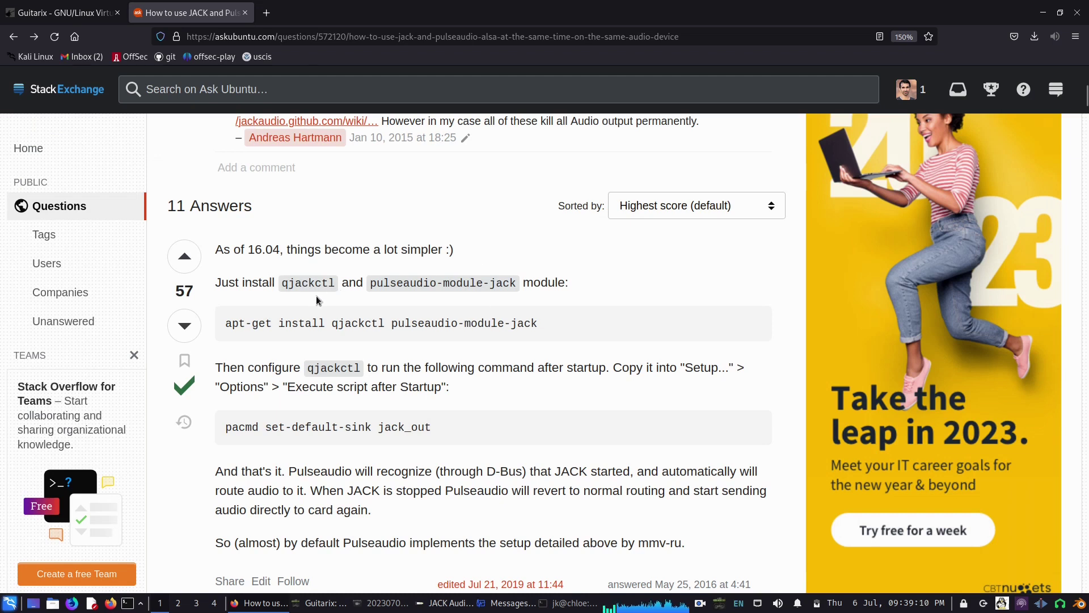
# - Scroll past the apt-get install command to the screenshot of QjackCtl's pactl scripting options
pyautogui.moveTo(227, 324); pyautogui.dragTo(526, 324)
pyautogui.click(552, 326)
pyautogui.scroll(-10, 553, 326)
pyautogui.scroll(-12, 553, 329)
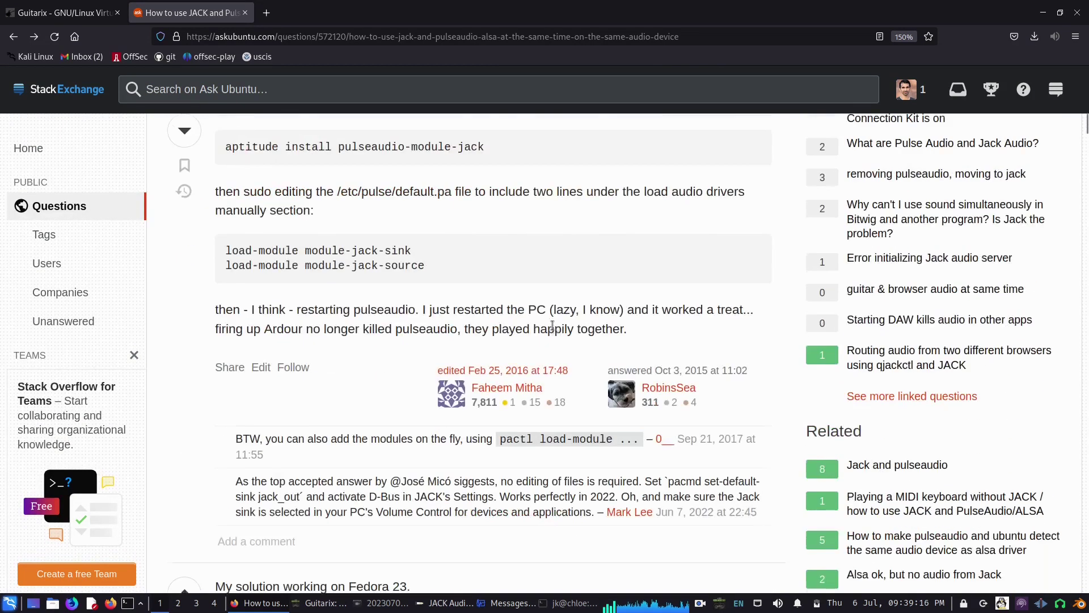
pyautogui.scroll(-7, 553, 329)
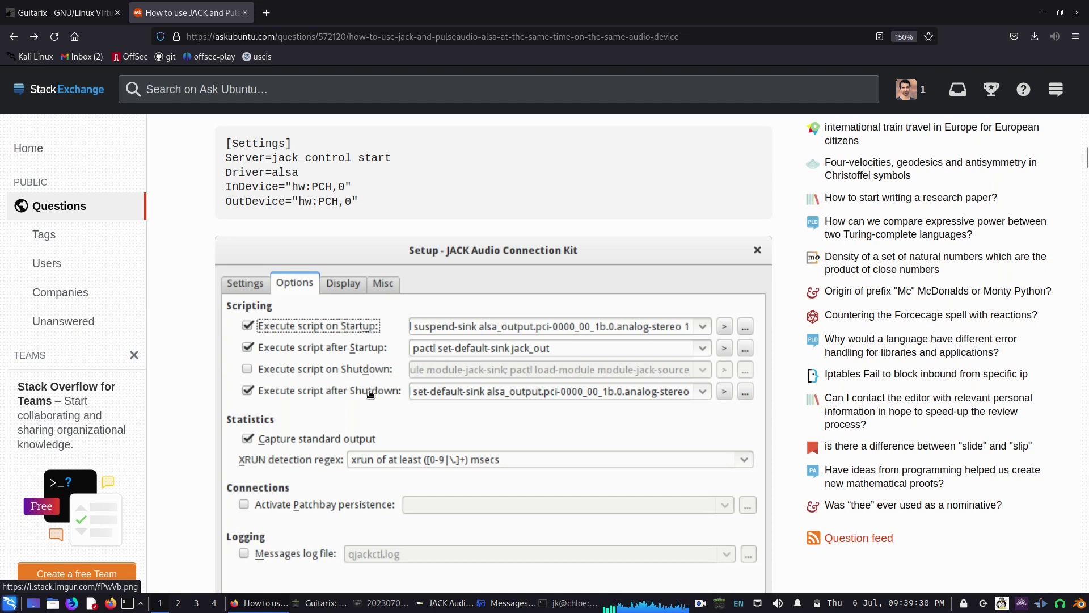
# - Highlight the startup and shutdown pactl suspend-sink commands, then bring the vim notes terminal forward
pyautogui.scroll(-5, 371, 394)
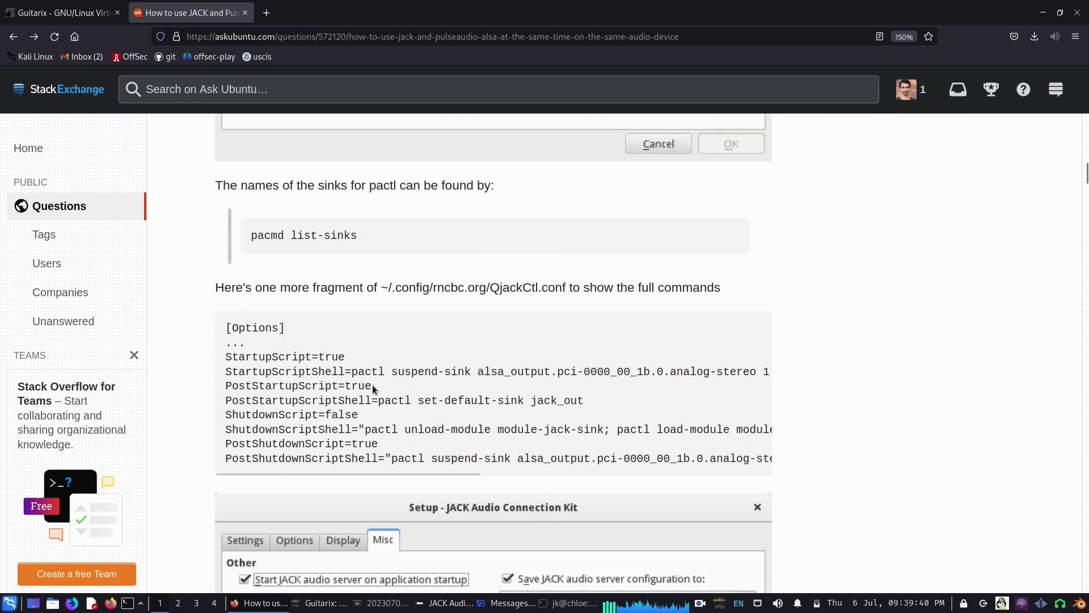
pyautogui.scroll(-10, 373, 385)
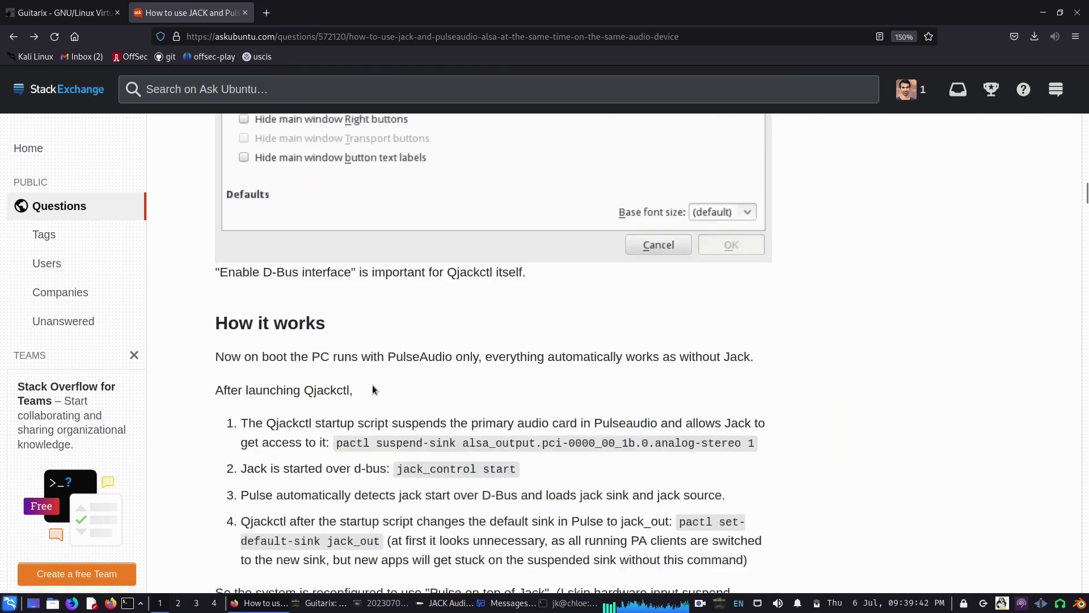
pyautogui.scroll(-2, 373, 389)
pyautogui.scroll(1, 374, 392)
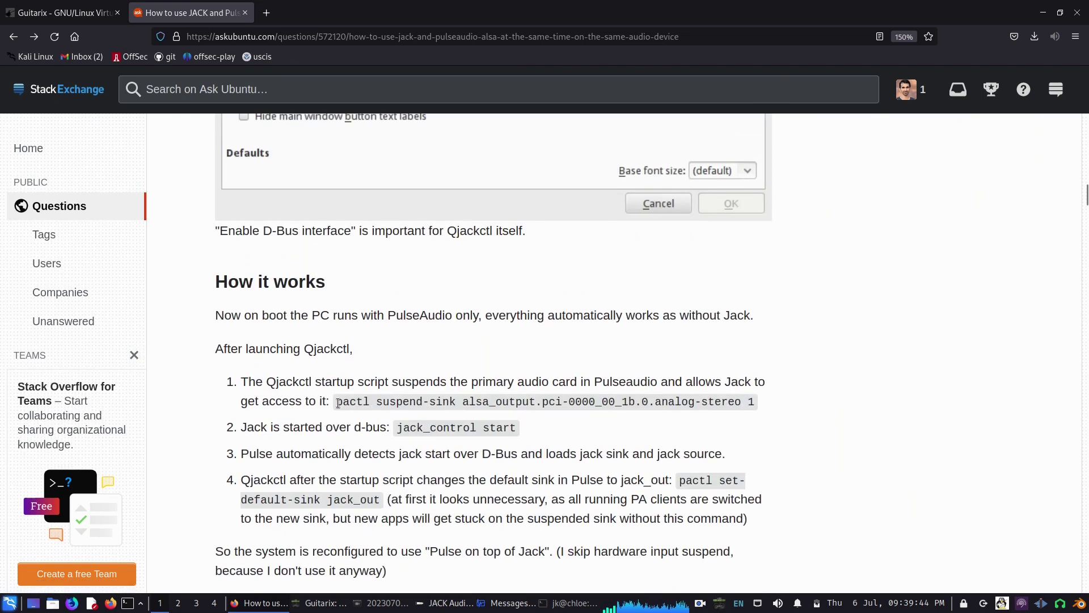
pyautogui.moveTo(338, 403); pyautogui.dragTo(759, 409)
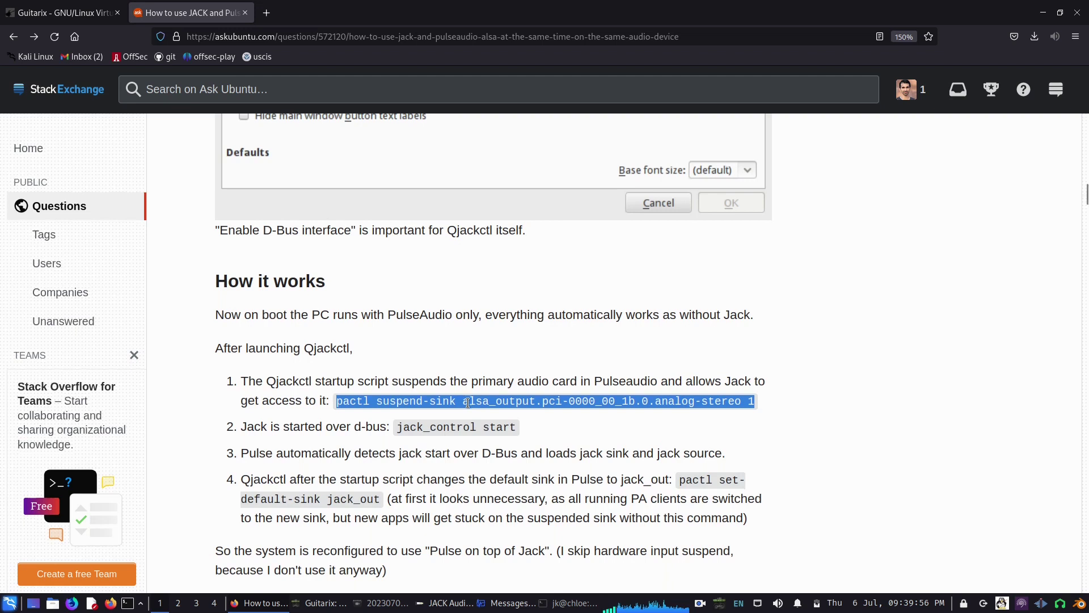
pyautogui.scroll(-5, 468, 403)
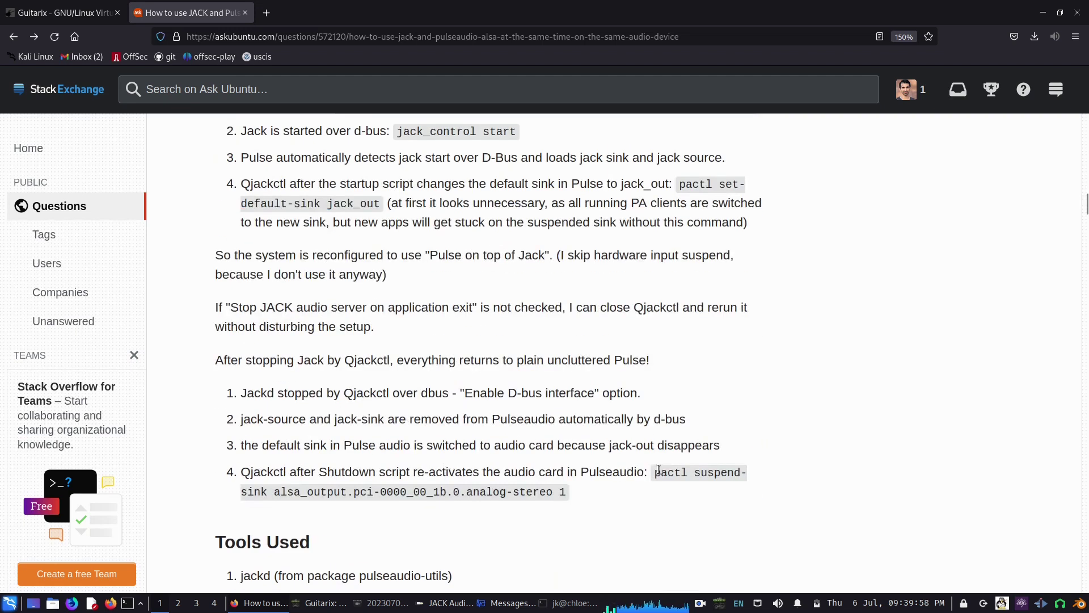
pyautogui.moveTo(656, 473); pyautogui.dragTo(593, 503)
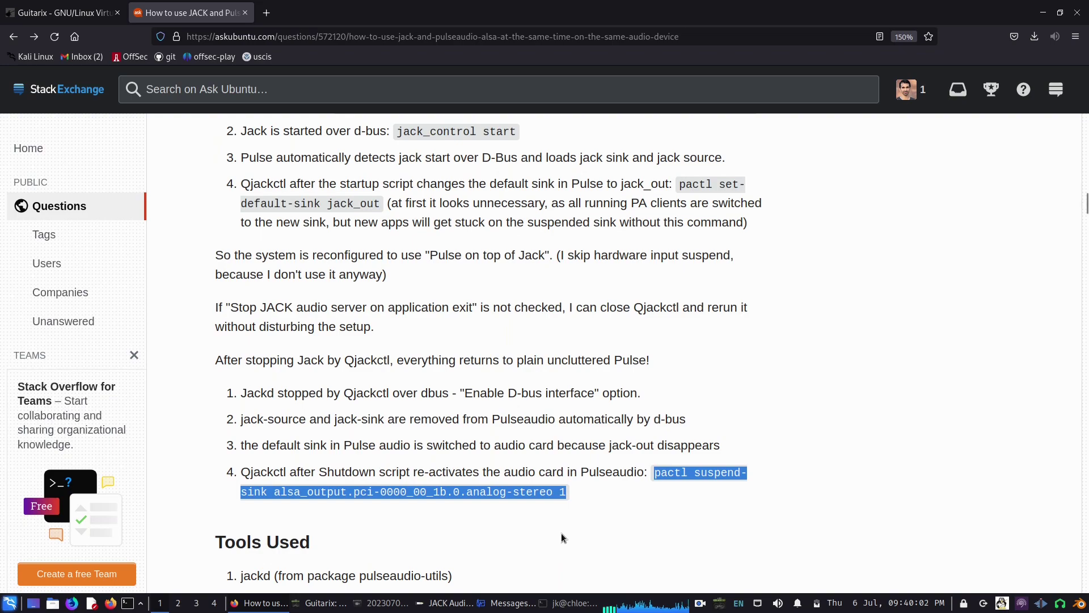
pyautogui.click(562, 603)
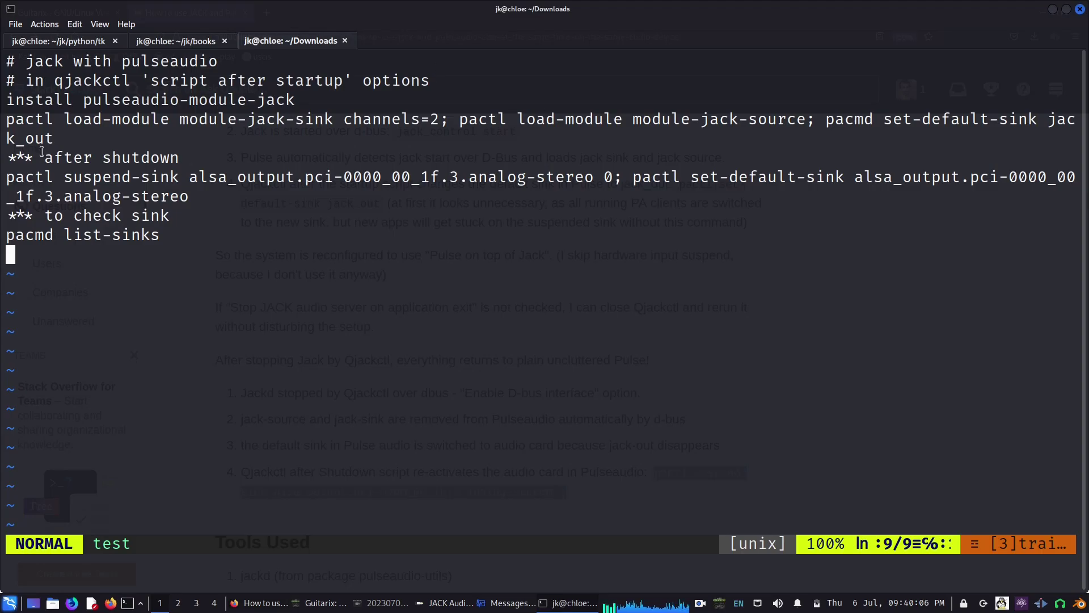
# - Highlight the install, load-module, suspend-sink and pacmd list-sinks lines in vim, then return to Firefox
pyautogui.moveTo(7, 103); pyautogui.dragTo(309, 107)
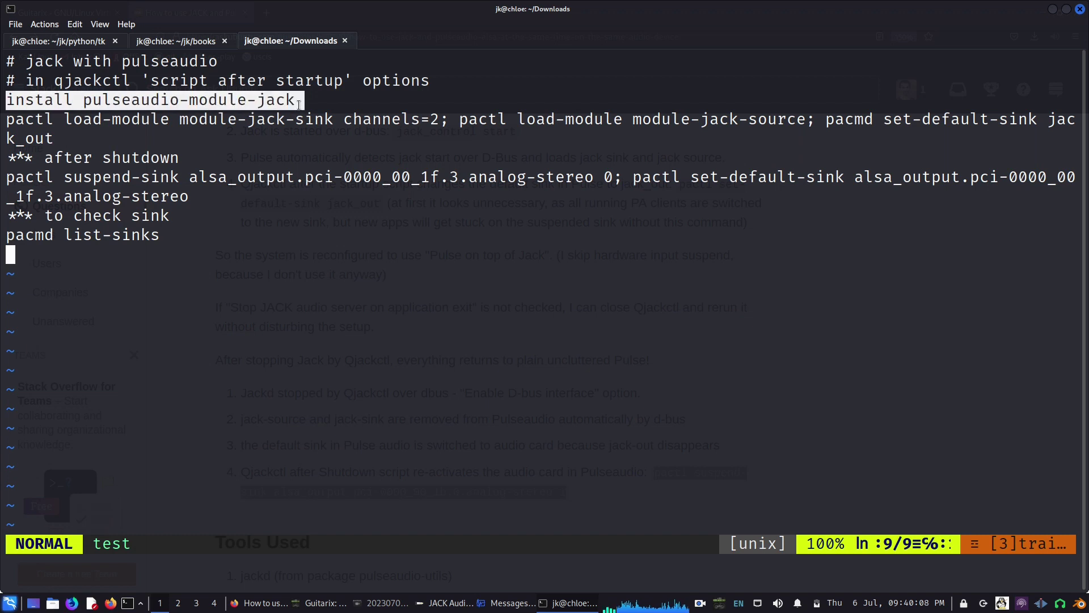
pyautogui.click(287, 107)
pyautogui.moveTo(11, 118); pyautogui.dragTo(54, 141)
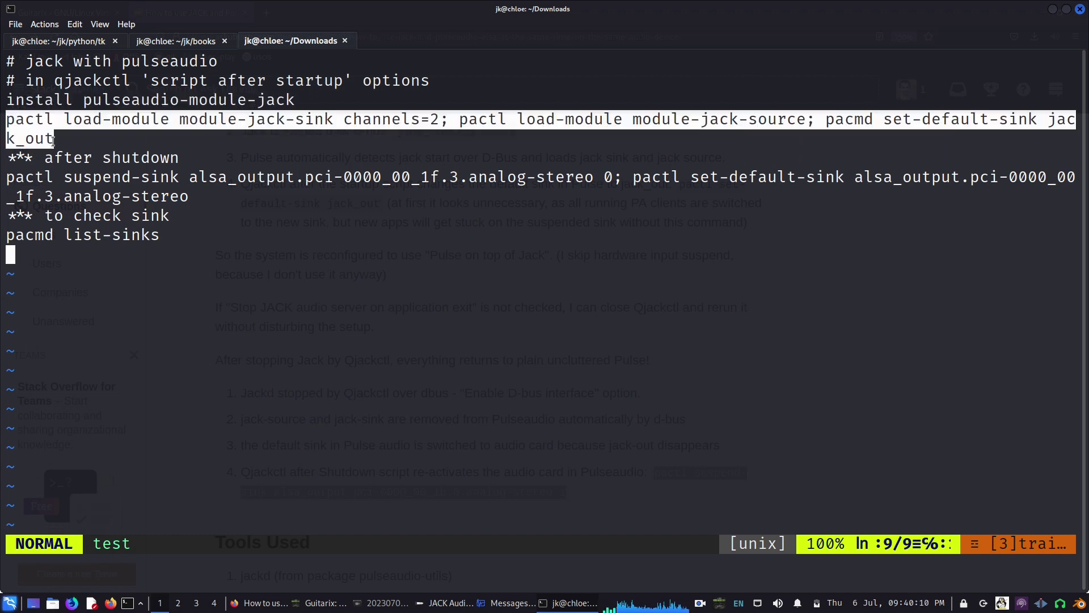
pyautogui.moveTo(11, 177); pyautogui.dragTo(190, 196)
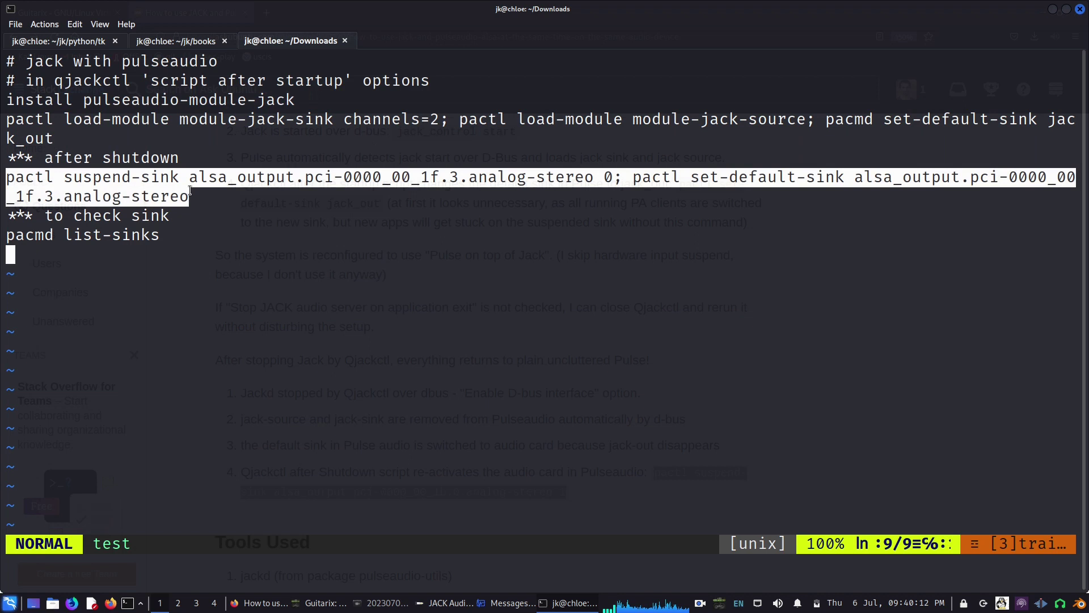
pyautogui.click(189, 194)
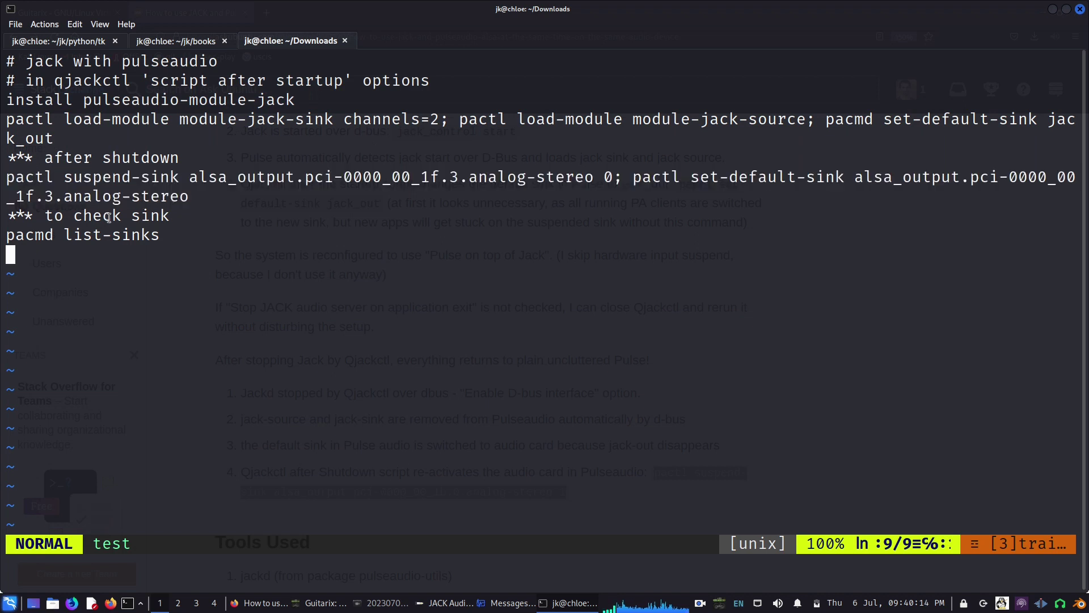
pyautogui.moveTo(46, 216); pyautogui.dragTo(4, 235)
pyautogui.click(169, 216)
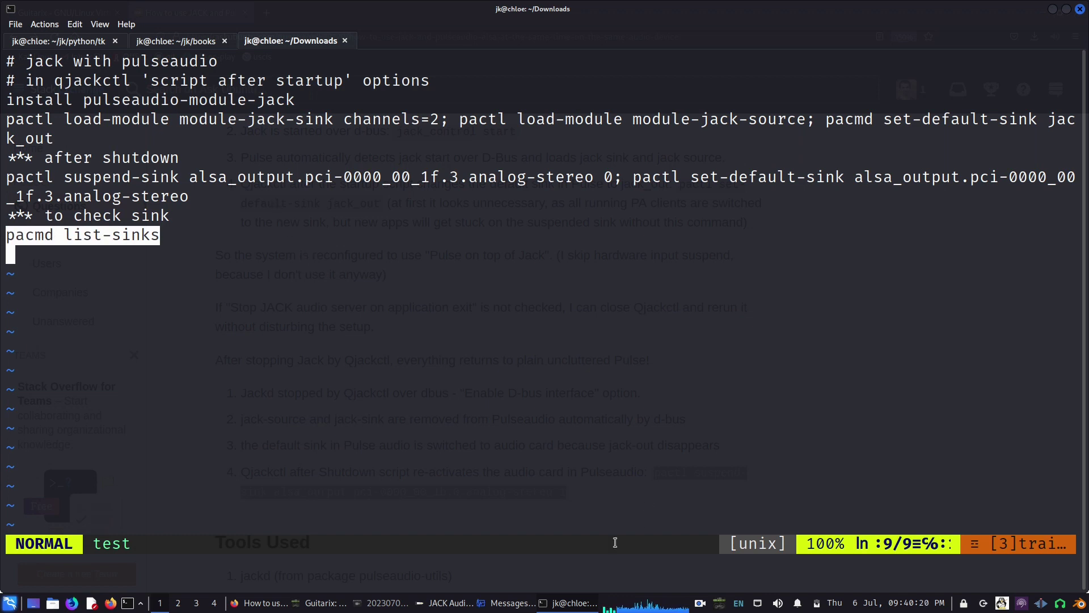
pyautogui.click(572, 604)
pyautogui.click(704, 366)
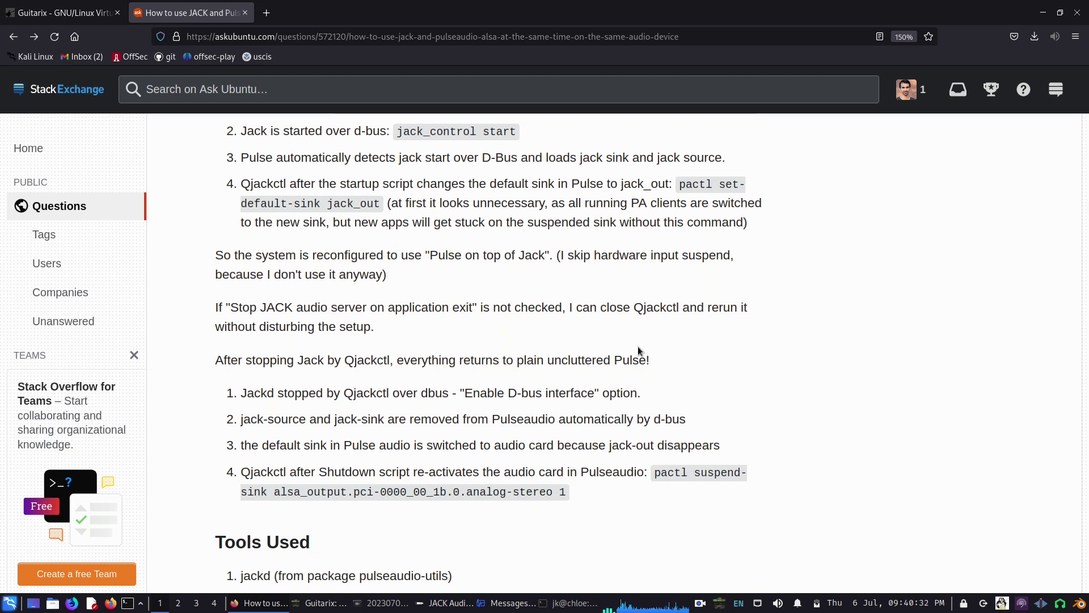
# - Minimise Firefox to reveal the gx_head window with the HarryVH / Solo Lead preset
pyautogui.click(1043, 12)
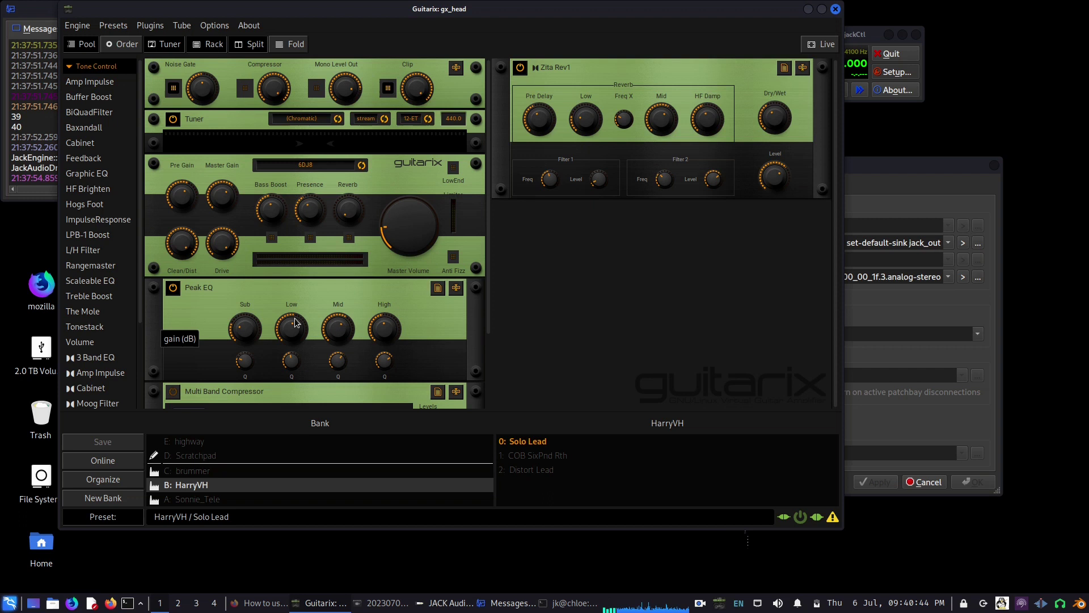
pyautogui.scroll(5, 268, 450)
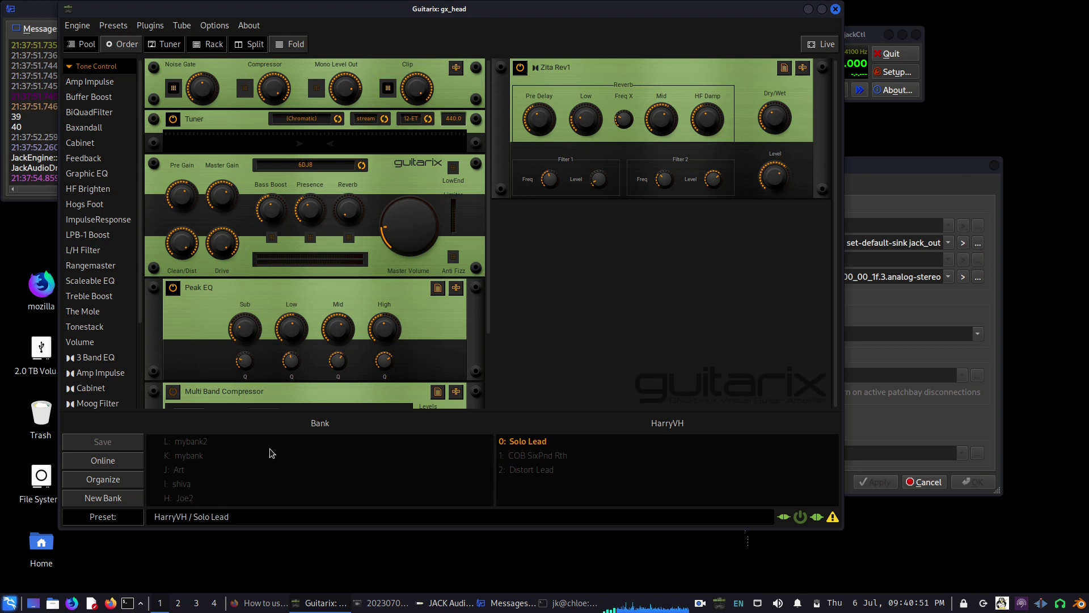
pyautogui.scroll(-4, 271, 449)
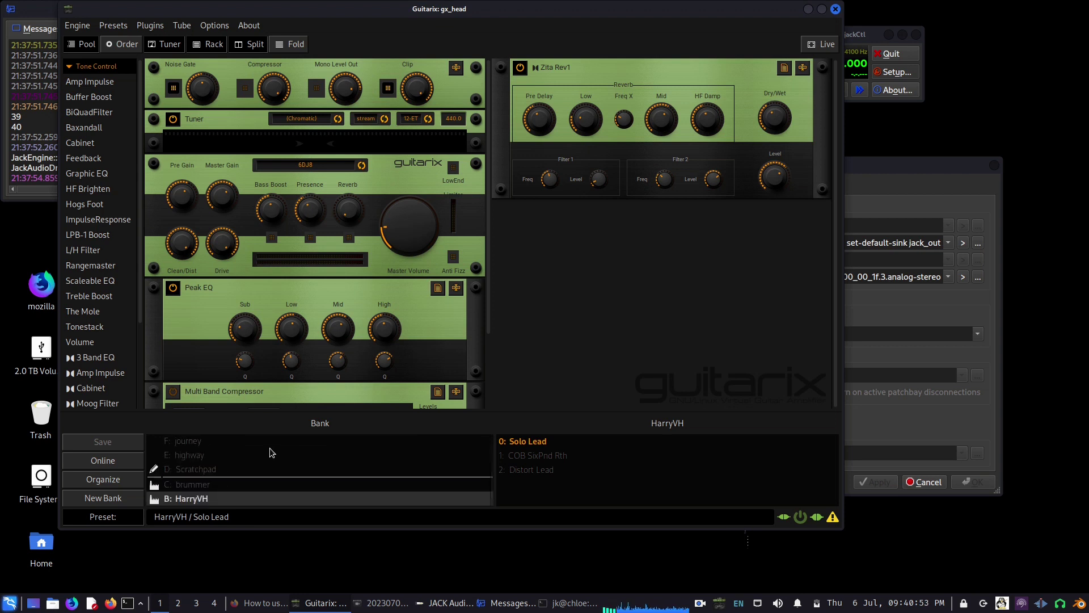
pyautogui.scroll(-1, 271, 451)
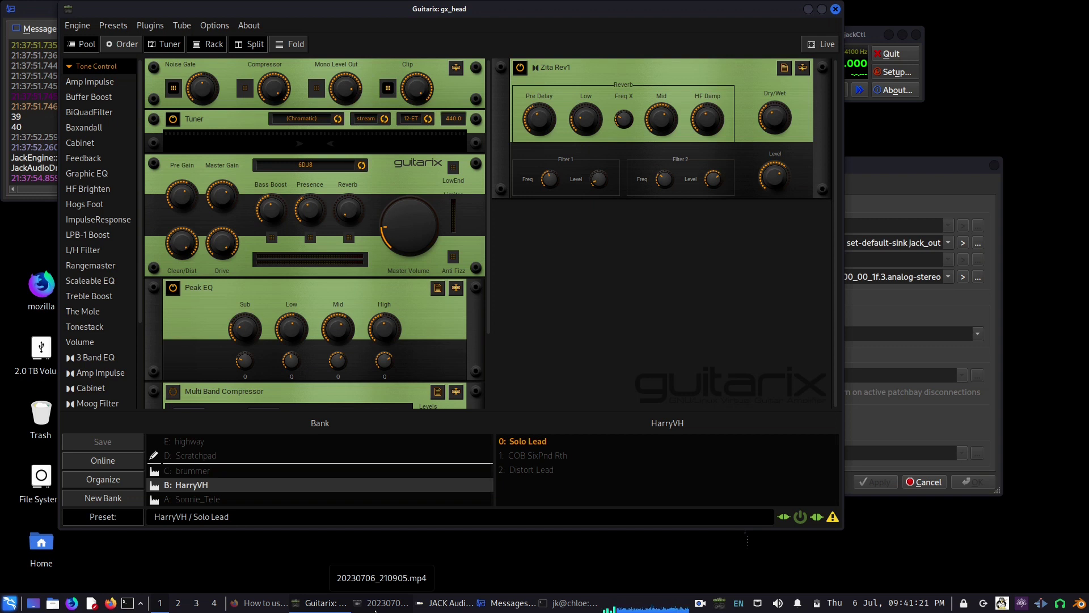
# - Raise the VLC window playing 20230706_210905.mp4, the Scarlett 2i2 clip
pyautogui.click(375, 608)
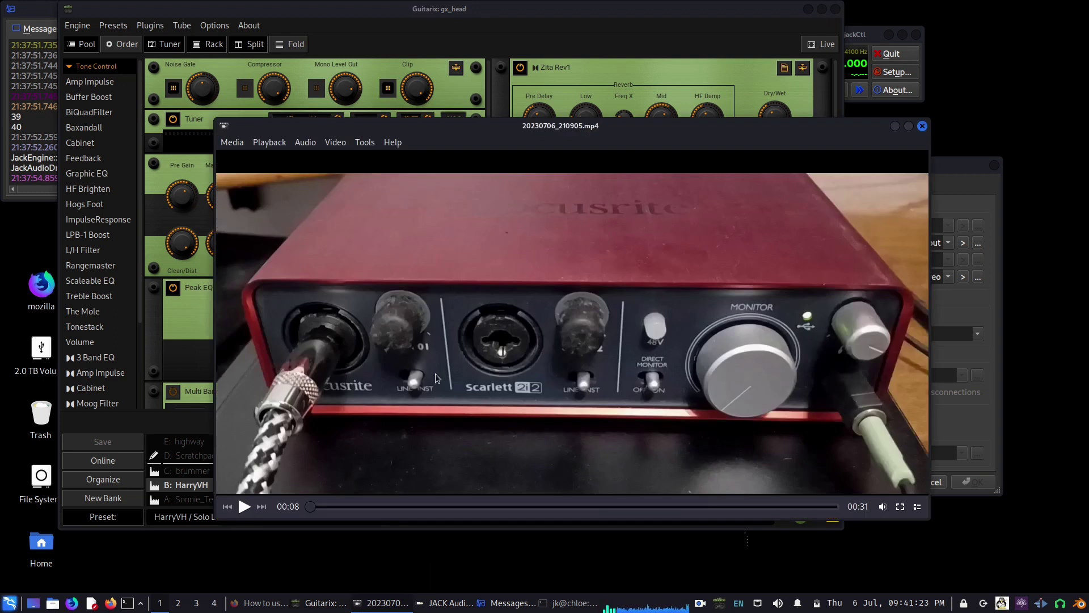